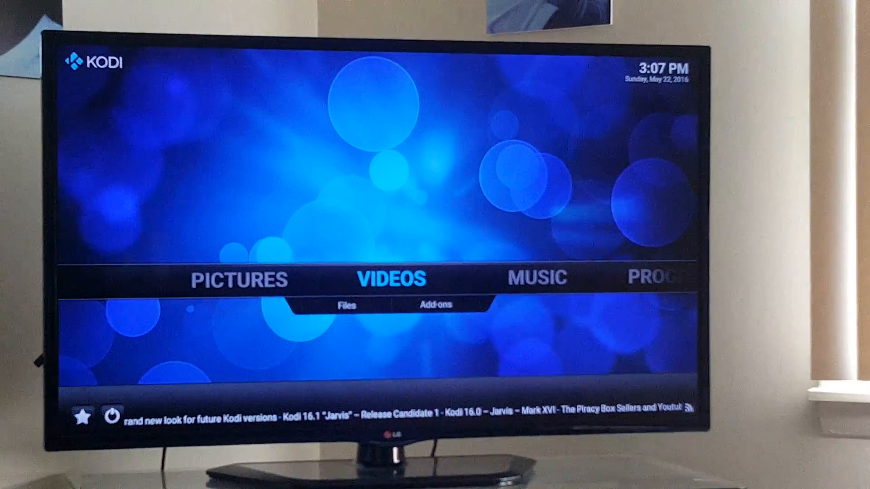
Move to the System section of the home menu and launch the File manager.
{"action": "key", "text": "Right"}
{"action": "key", "text": "Right"}
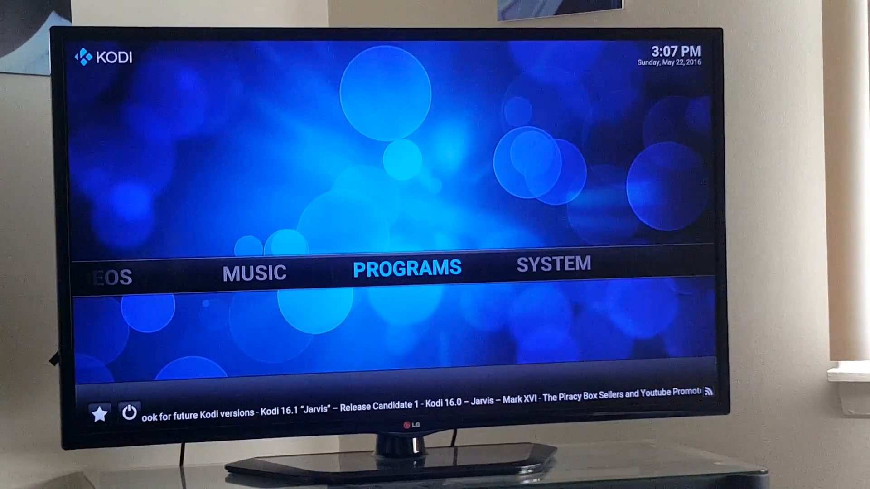
{"action": "key", "text": "Right"}
{"action": "key", "text": "Down"}
{"action": "key", "text": "Right"}
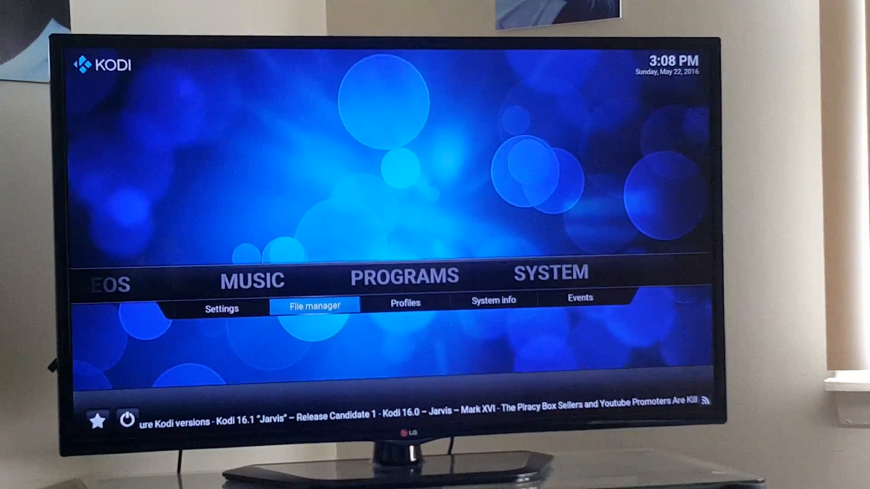
{"action": "key", "text": "Return"}
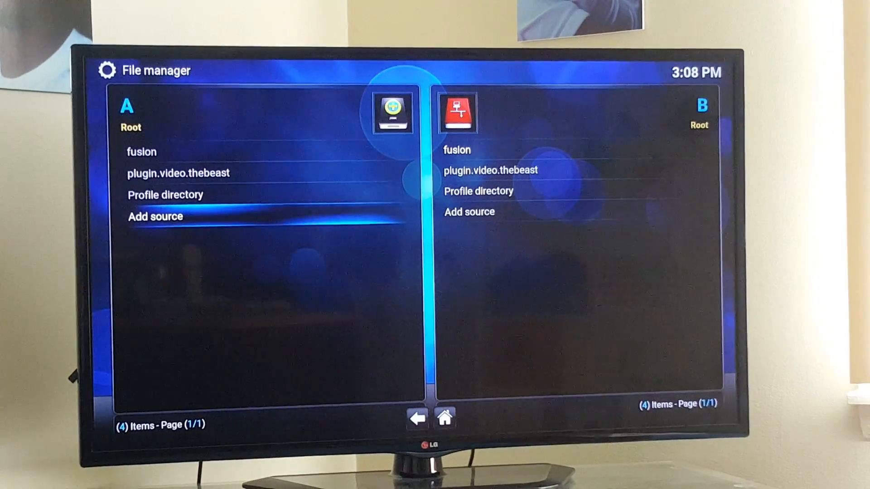
Review the plugin.video.thebeast source's archive.org path via Edit source and confirm it unchanged.
{"action": "key", "text": "Up"}
{"action": "key", "text": "Up"}
{"action": "key", "text": "c"}
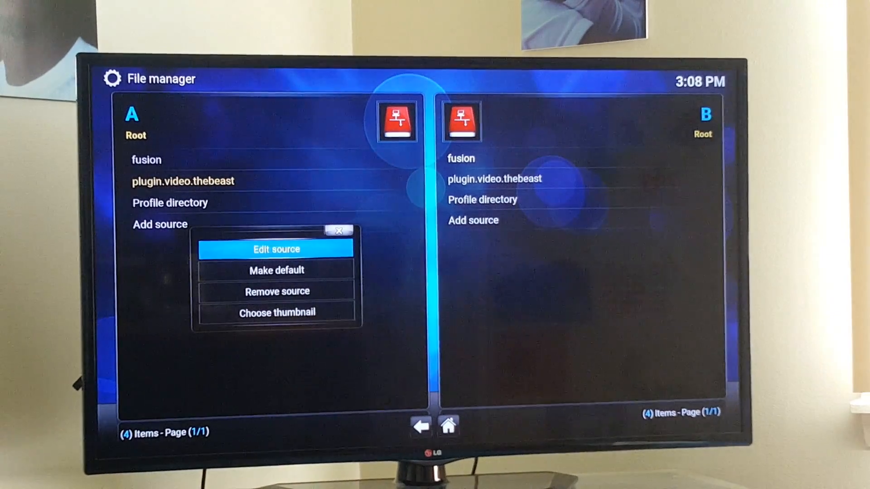
{"action": "key", "text": "Return"}
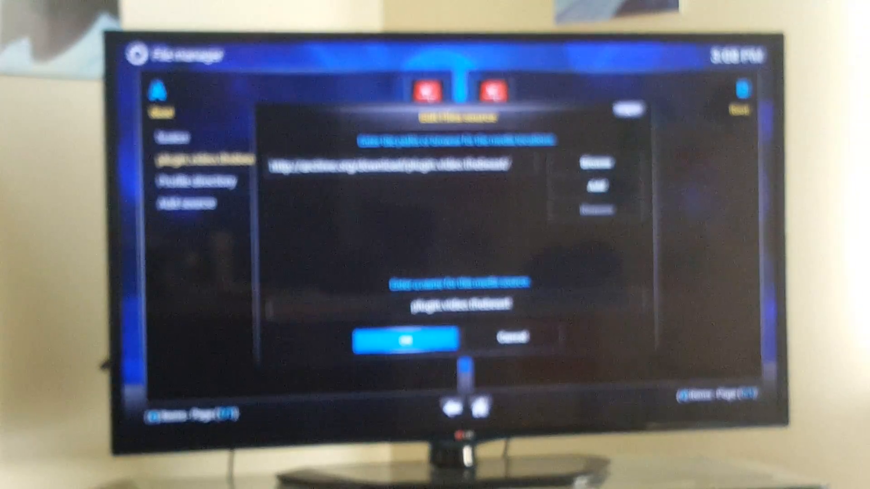
{"action": "key", "text": "Return"}
Return home from the file manager and go into System > Settings.
{"action": "key", "text": "BackSpace"}
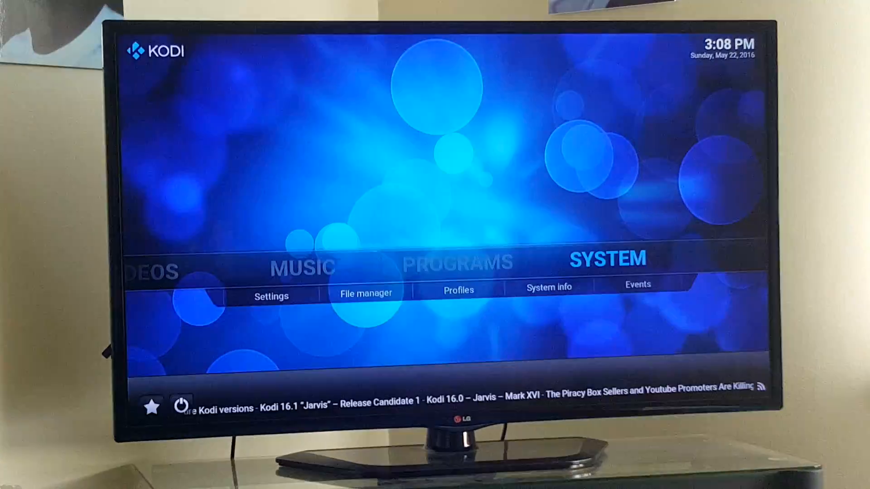
{"action": "key", "text": "Left"}
{"action": "key", "text": "Right"}
{"action": "key", "text": "Down"}
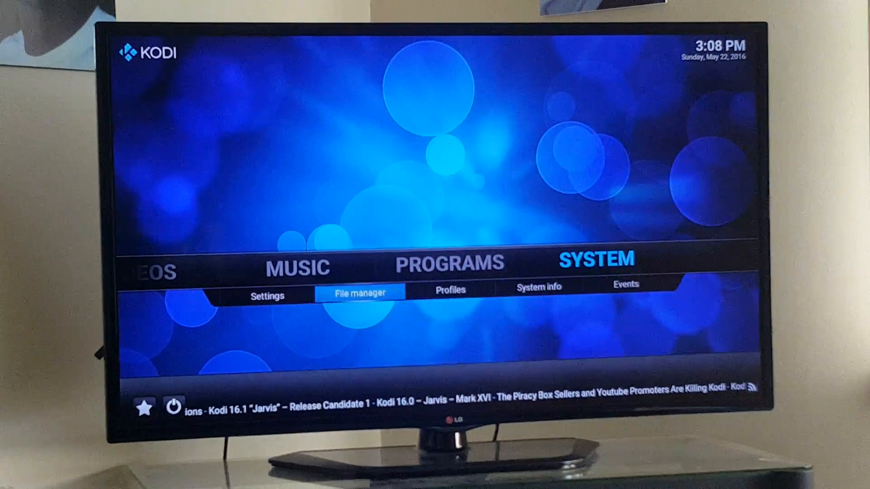
{"action": "key", "text": "Left"}
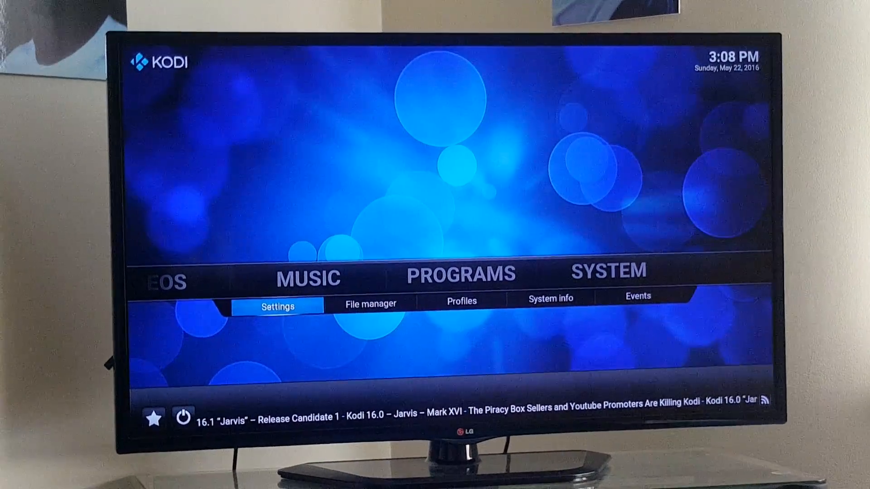
{"action": "key", "text": "Return"}
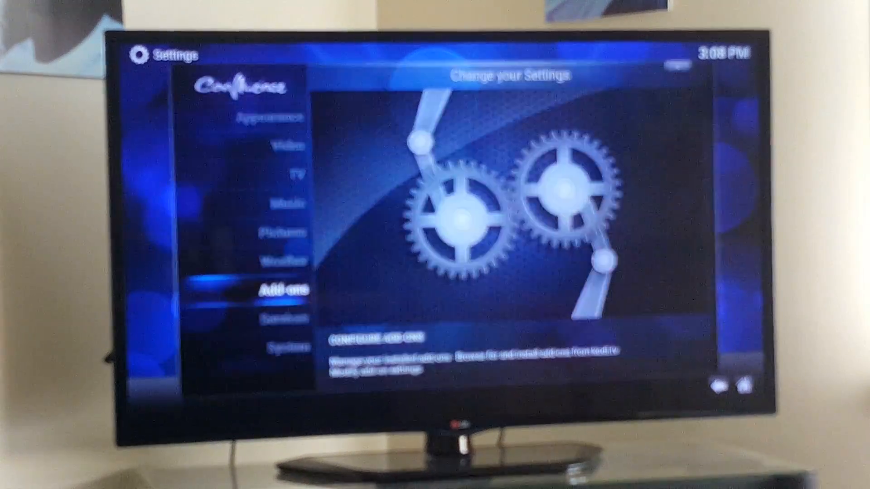
From Add-ons settings start Install from zip file and head toward the thebeast source.
{"action": "key", "text": "Return"}
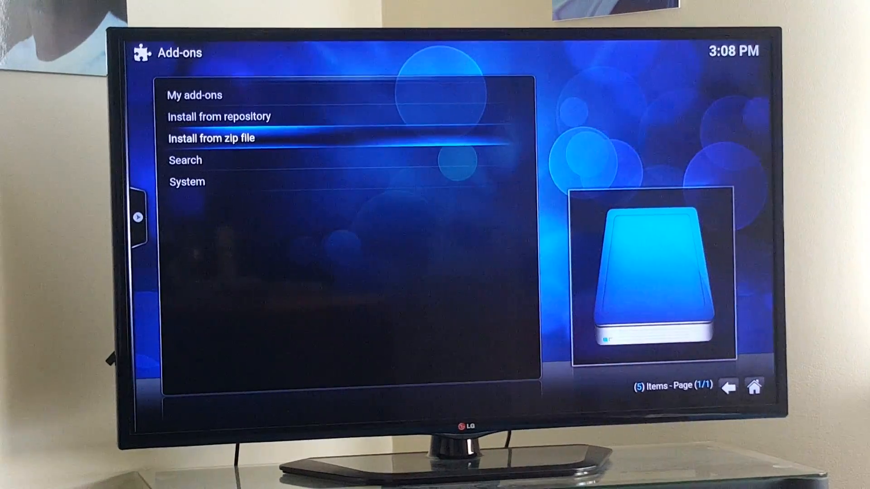
{"action": "key", "text": "Return"}
{"action": "key", "text": "Down"}
{"action": "key", "text": "Down"}
Install plugin.video.thebeast.zip from the thebeast source, getting The Beast Wizard updated notice.
{"action": "key", "text": "Down"}
{"action": "key", "text": "Down"}
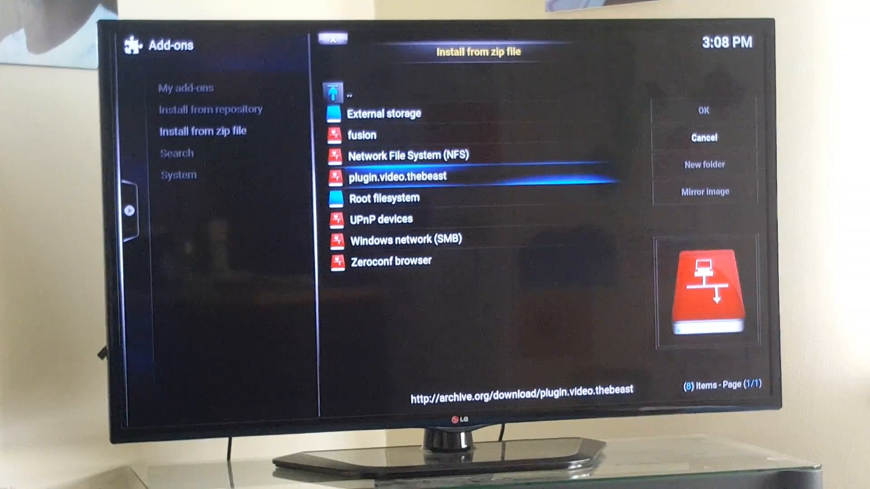
{"action": "key", "text": "Return"}
{"action": "key", "text": "Down"}
{"action": "key", "text": "Down"}
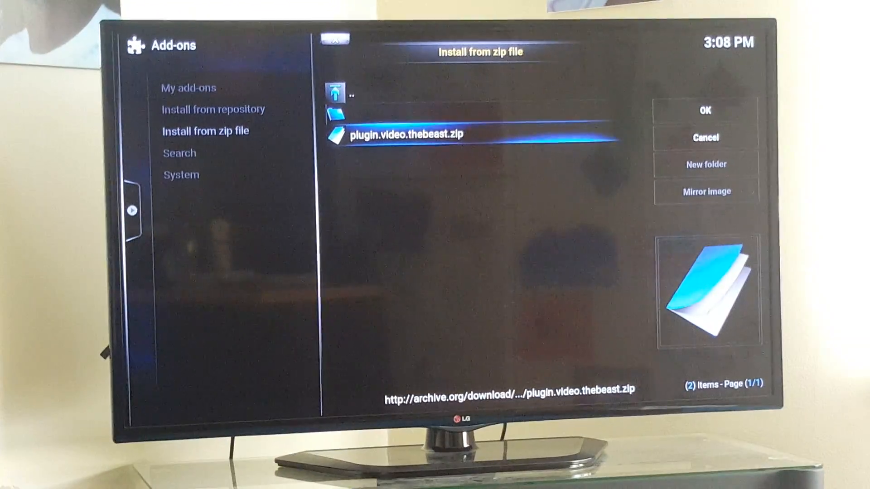
{"action": "key", "text": "Return"}
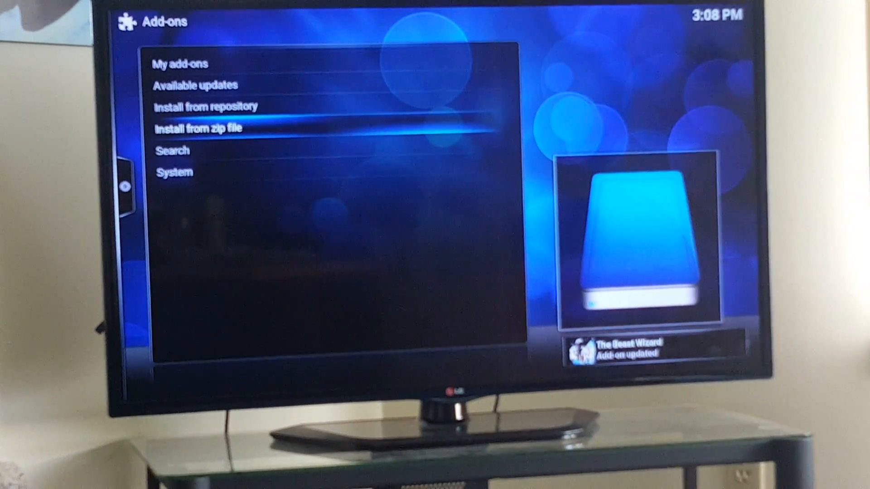
{"action": "key", "text": "BackSpace"}
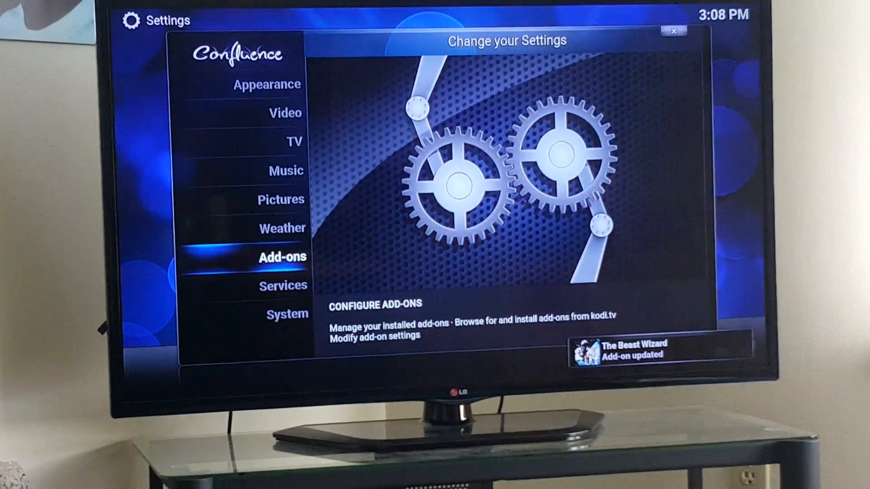
Back out to Home, check the video add-ons around 1Channel, and exit to the Fire TV home.
{"action": "key", "text": "BackSpace"}
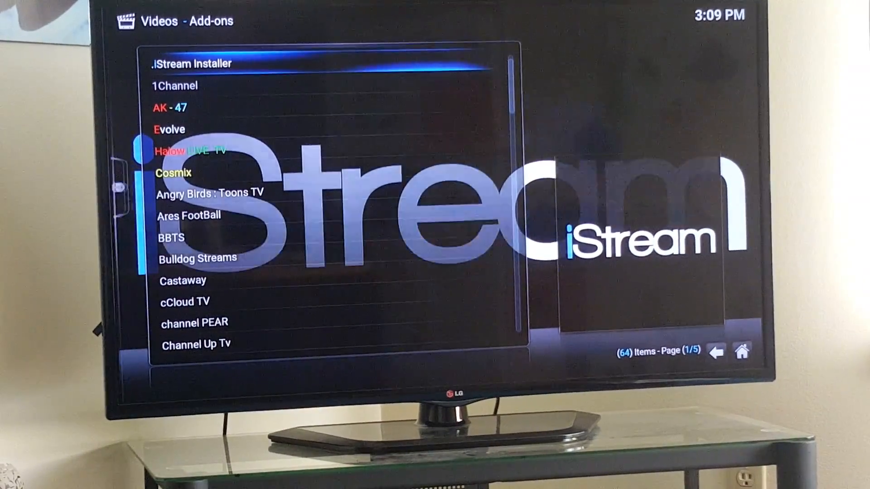
{"action": "key", "text": "Escape"}
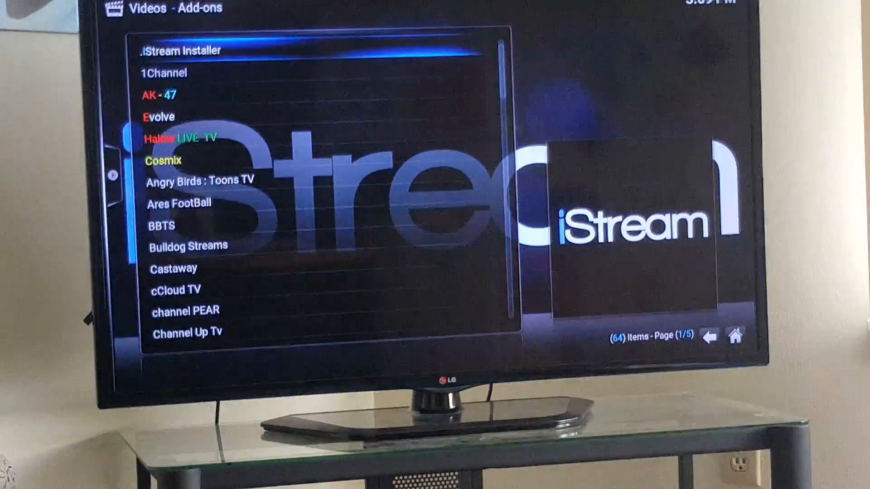
{"action": "key", "text": "Down"}
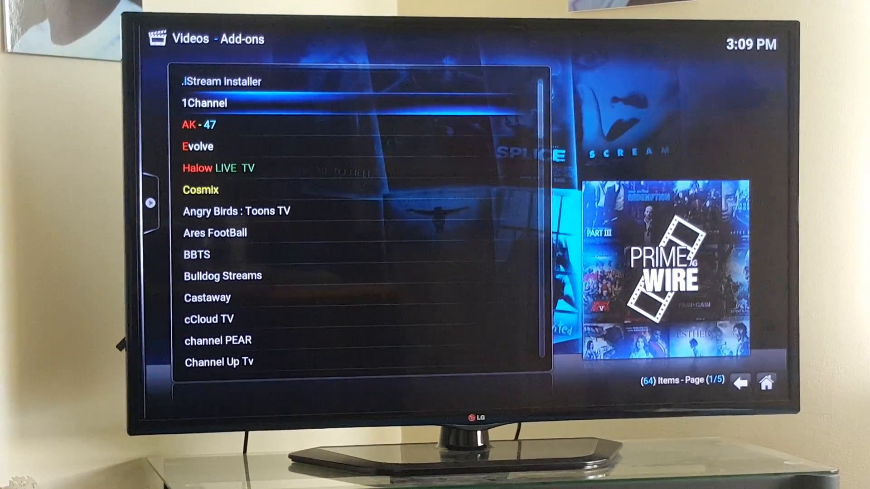
{"action": "key", "text": "Escape"}
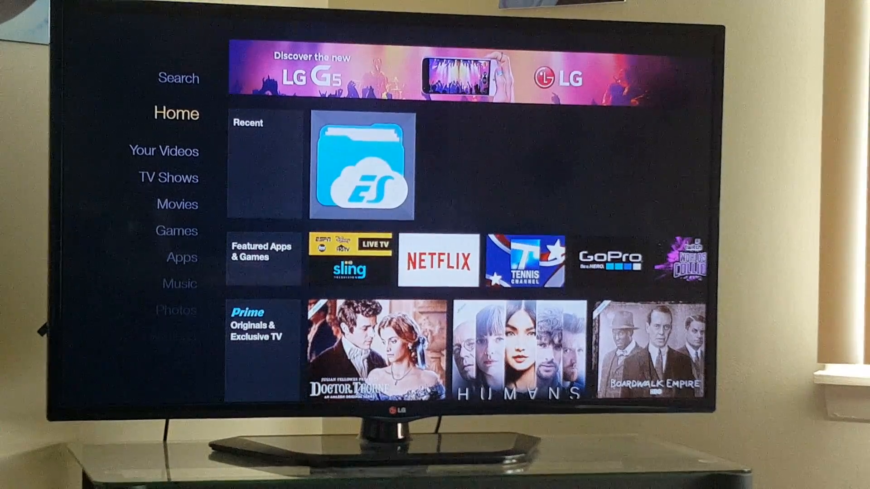
Go down to Apps on the Fire TV home and relaunch Kodi from the apps library.
{"action": "key", "text": "Down"}
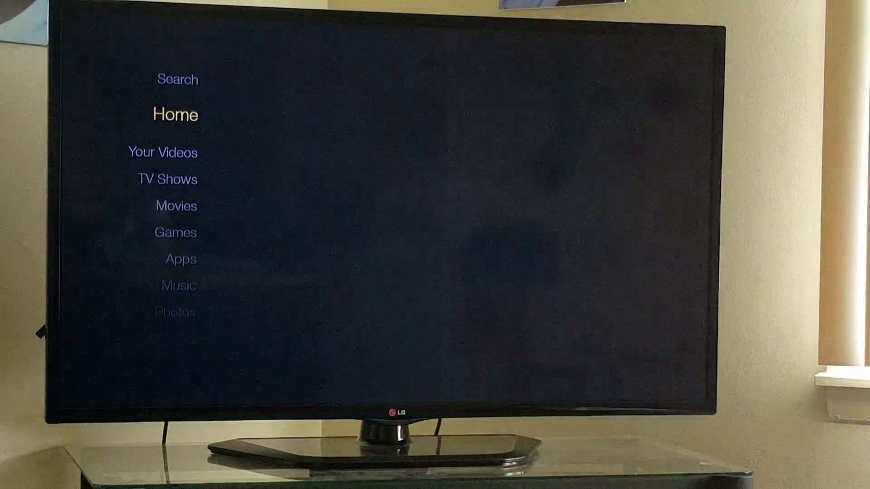
{"action": "key", "text": "Down"}
{"action": "key", "text": "Down"}
{"action": "key", "text": "Down"}
{"action": "key", "text": "Down"}
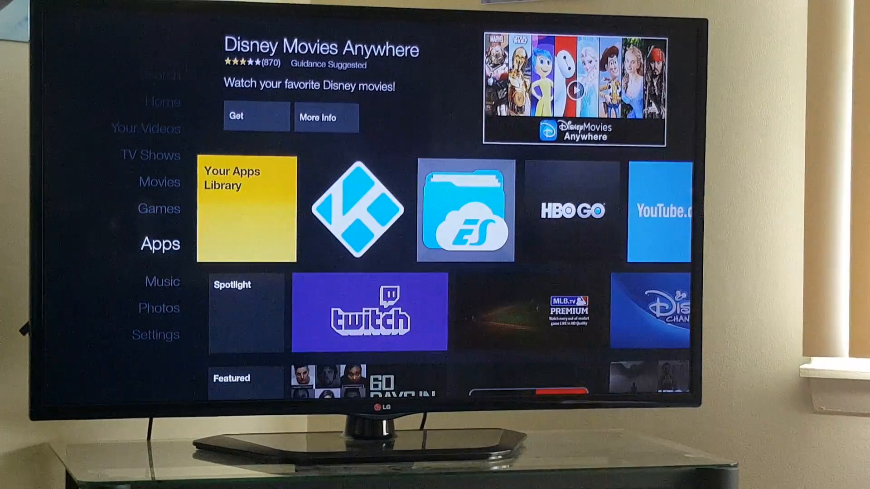
{"action": "key", "text": "Return"}
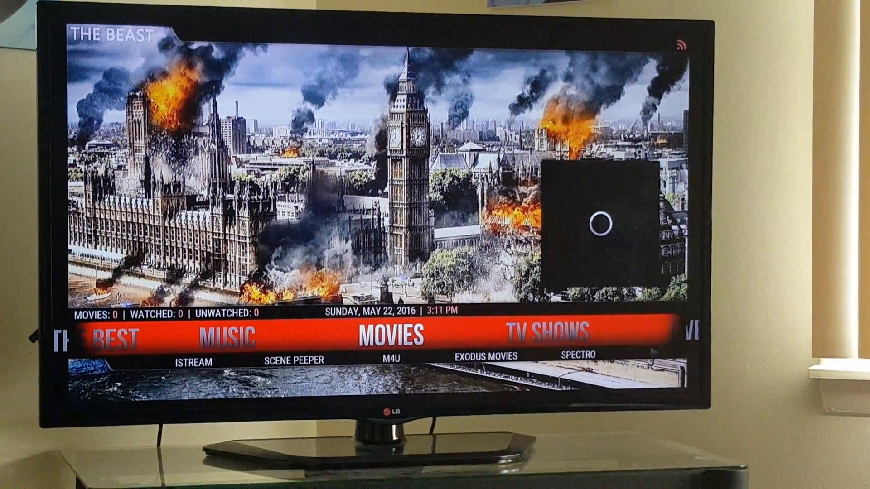
Step right through TV Shows, Live TV, Sky Sports and Womens Area on The Beast menu.
{"action": "key", "text": "Right"}
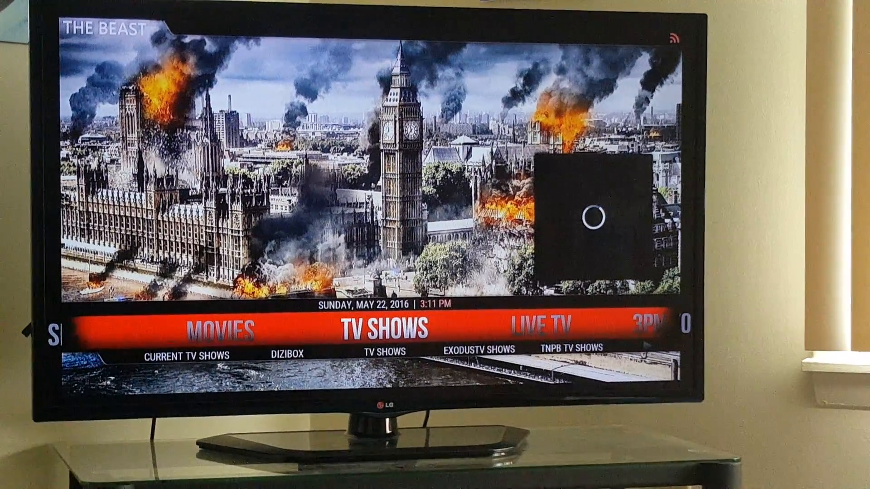
{"action": "key", "text": "Right"}
{"action": "key", "text": "Right"}
{"action": "key", "text": "Right"}
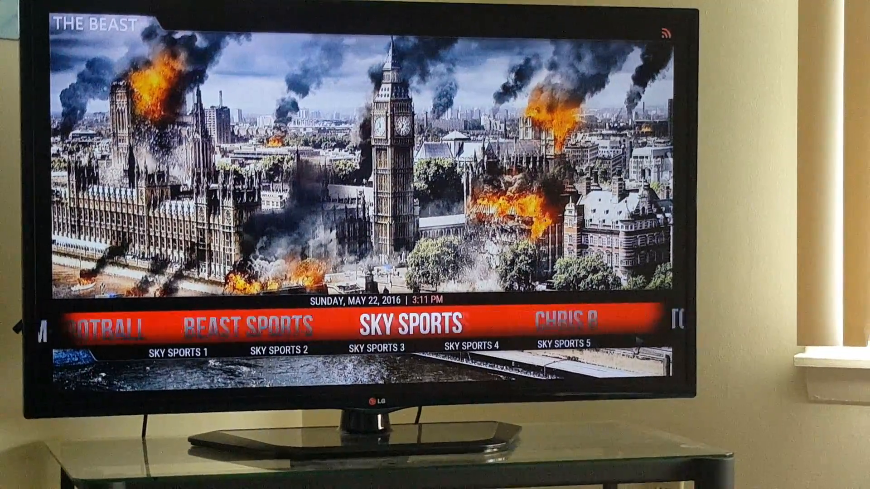
{"action": "key", "text": "Right"}
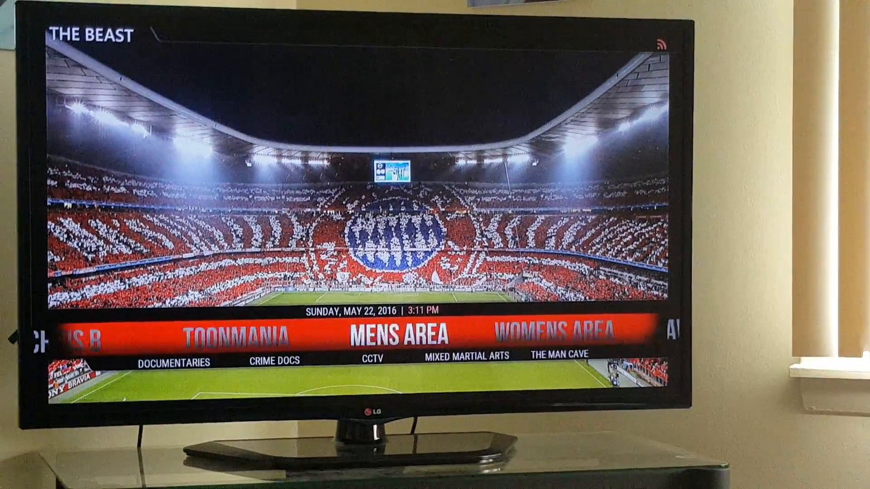
{"action": "key", "text": "Right"}
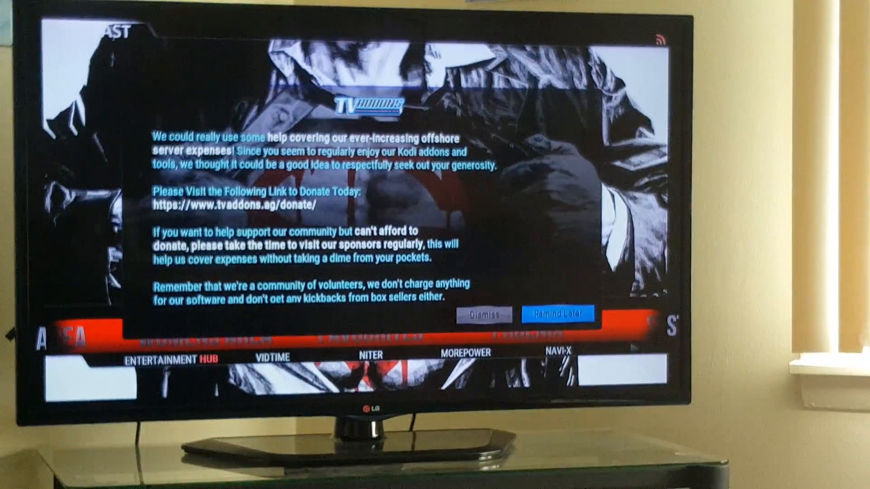
Choose Dismiss on the TVAddons donation notice to close it.
{"action": "key", "text": "Left"}
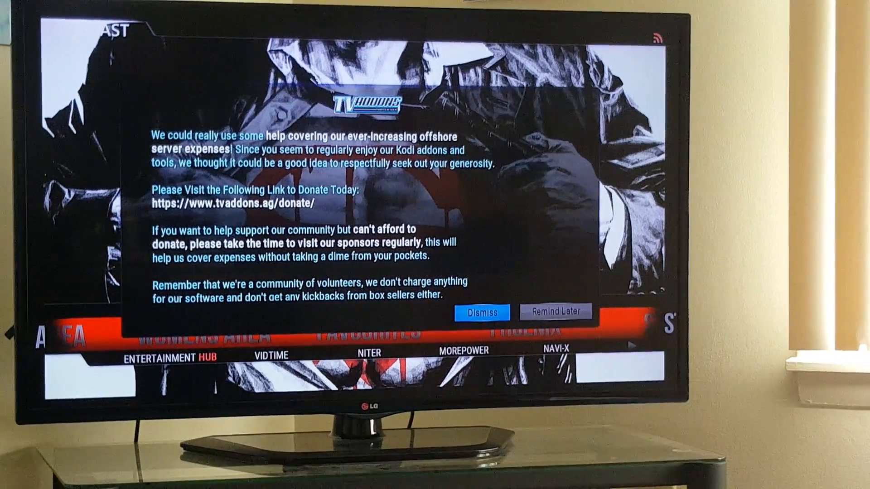
{"action": "key", "text": "Return"}
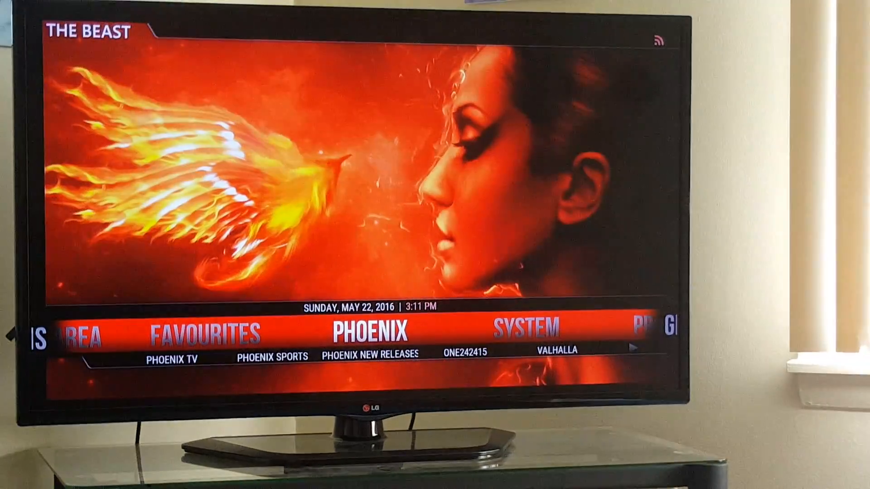
Move the Beast home menu to System, then back to Videos.
{"action": "key", "text": "Right"}
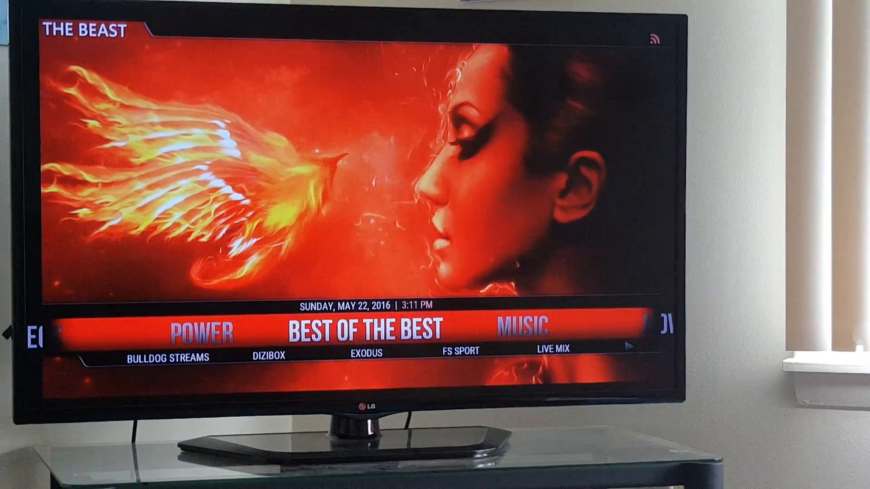
{"action": "key", "text": "Left"}
{"action": "key", "text": "Left"}
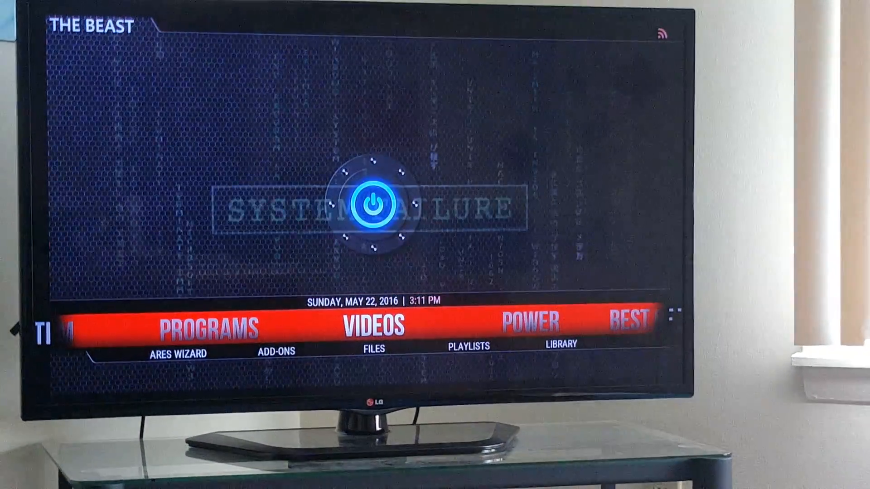